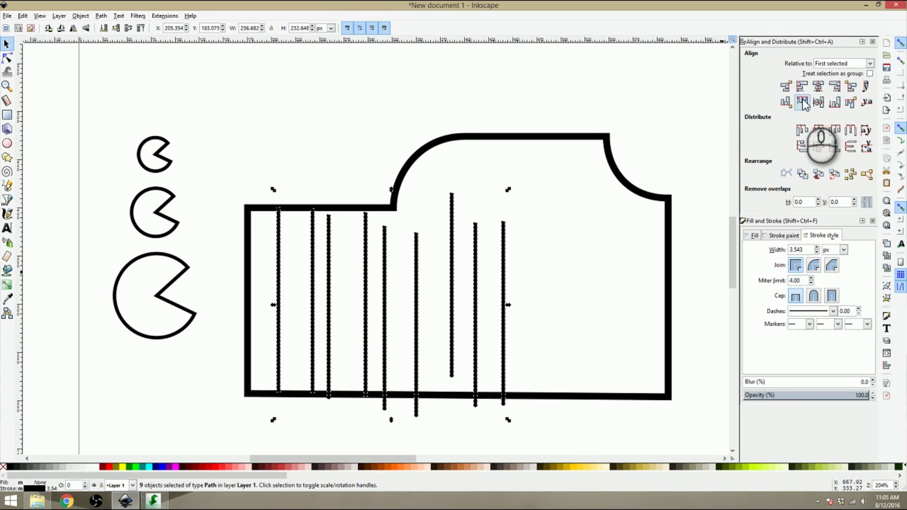
Step: Space the selected lines evenly, then union the three overlapping rectangles into one outline path
click(820, 134)
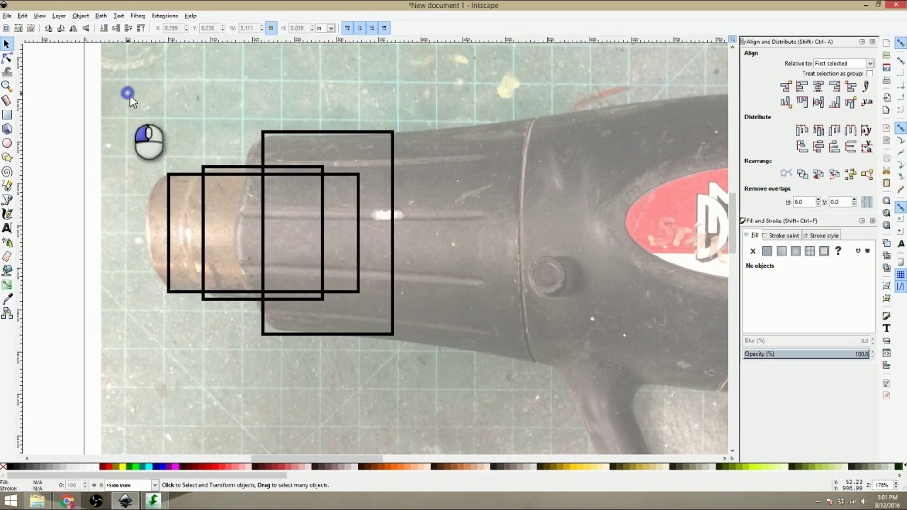
drag(128, 93, 531, 405)
click(101, 15)
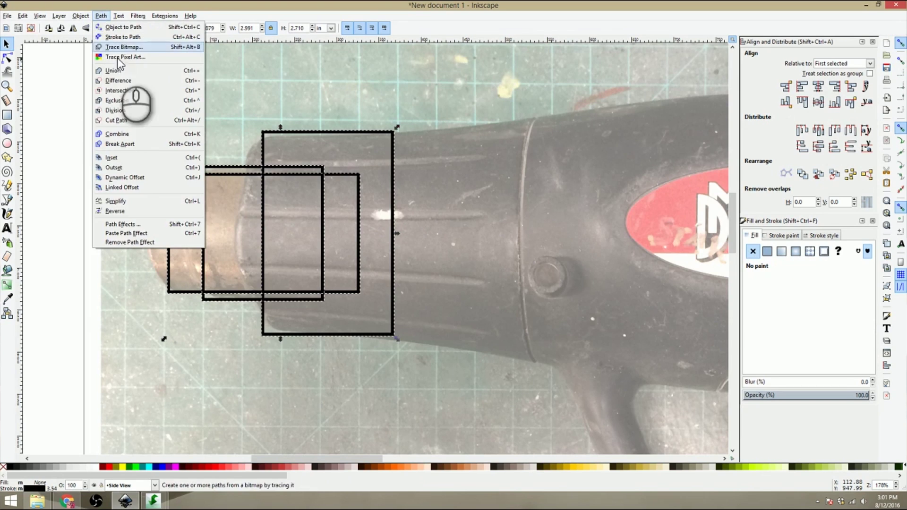
click(113, 71)
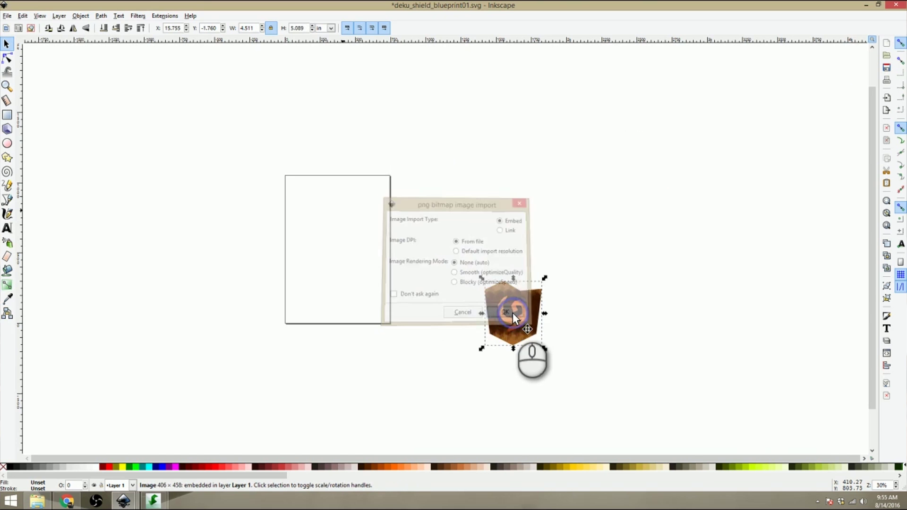
Step: Scale the shield picture to 20 in tall and move it onto the page's top-left
drag(514, 314, 349, 265)
triple_click(300, 28)
text(20)
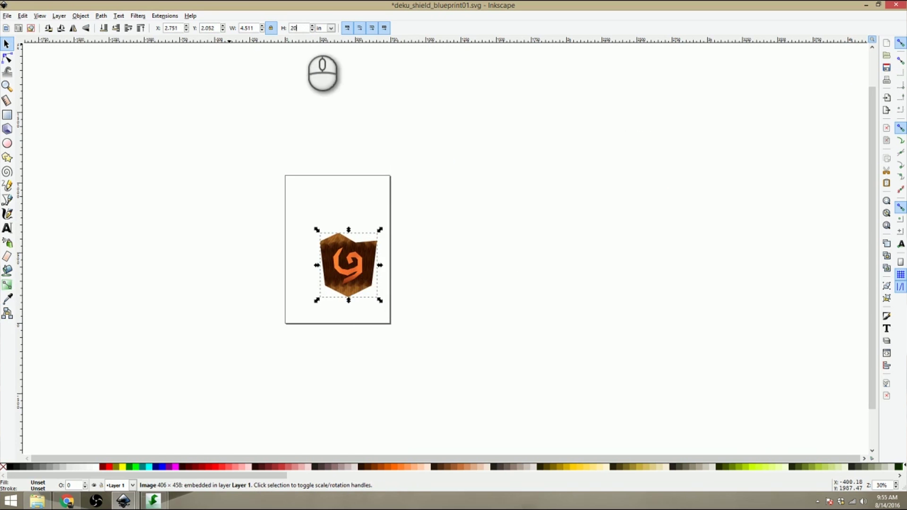
key(Return)
drag(412, 138, 381, 165)
Step: Resize the page in Document Properties to 16.26772 × 21 in to fit the picture
key(shift+ctrl+d)
click(764, 201)
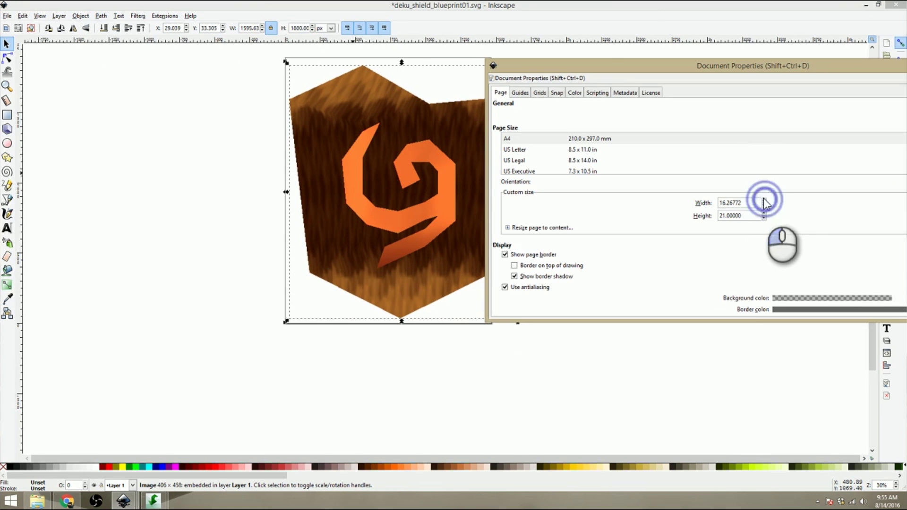
drag(542, 67, 599, 115)
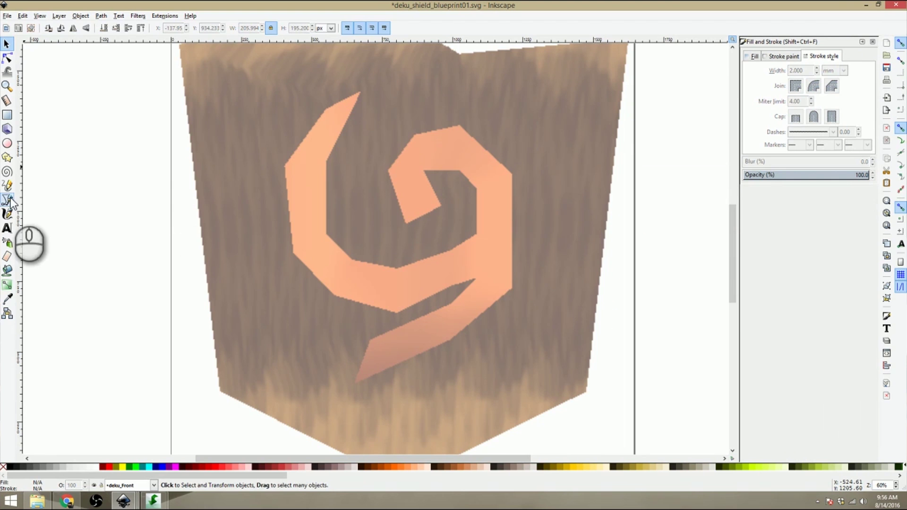
Step: Trace the orange spiral emblem with a closed Bezier outline and curve its upper-left edge
click(7, 200)
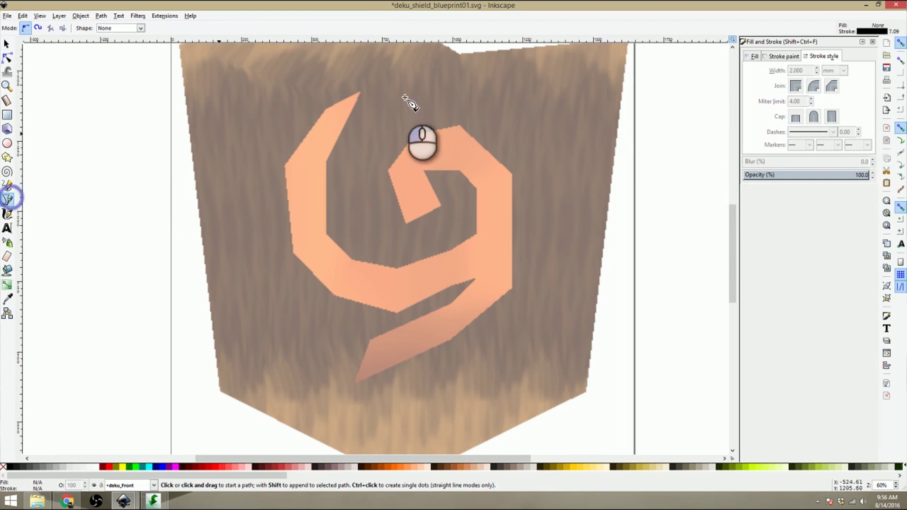
click(358, 93)
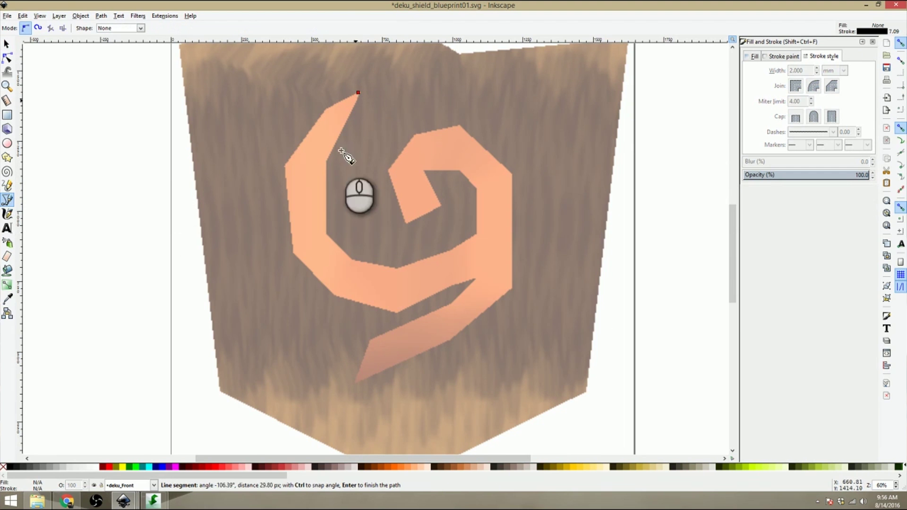
click(292, 255)
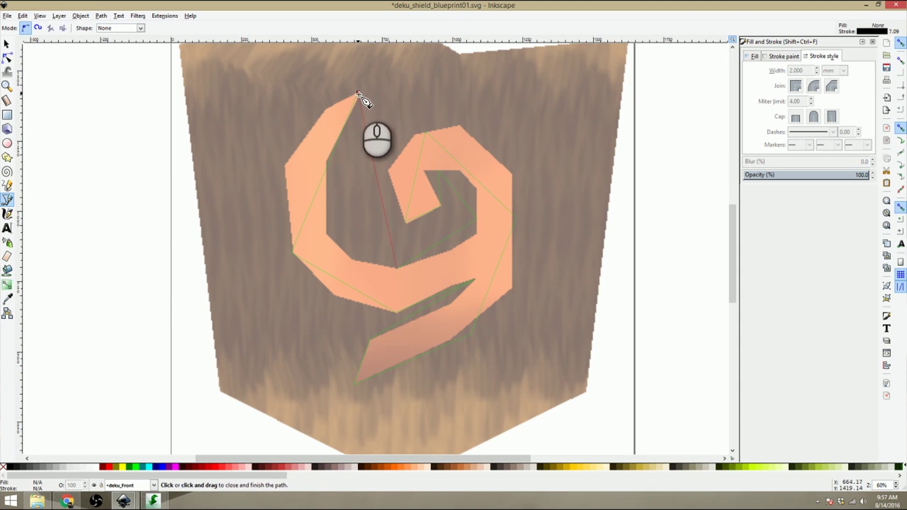
click(359, 94)
key(n)
drag(325, 172, 294, 157)
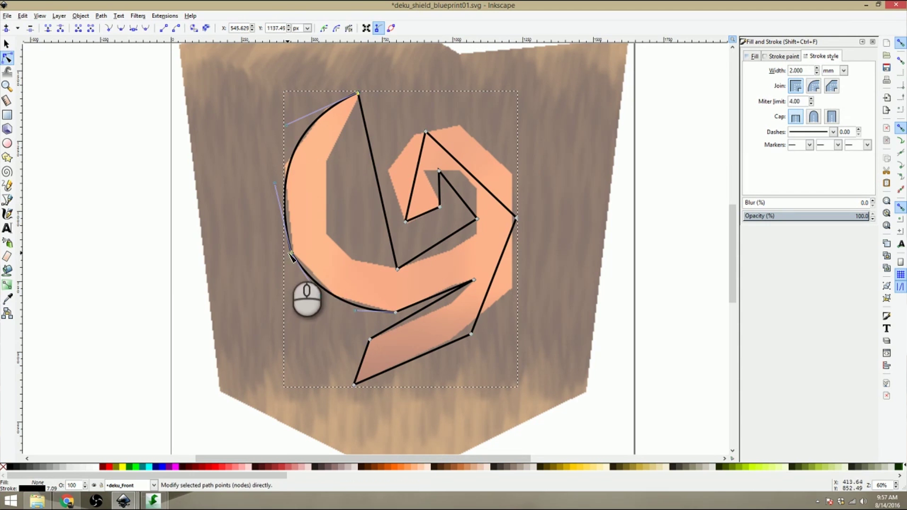
Step: Bend the spiral outline's inner, left and right edges into smooth curves following the emblem
drag(379, 178, 327, 205)
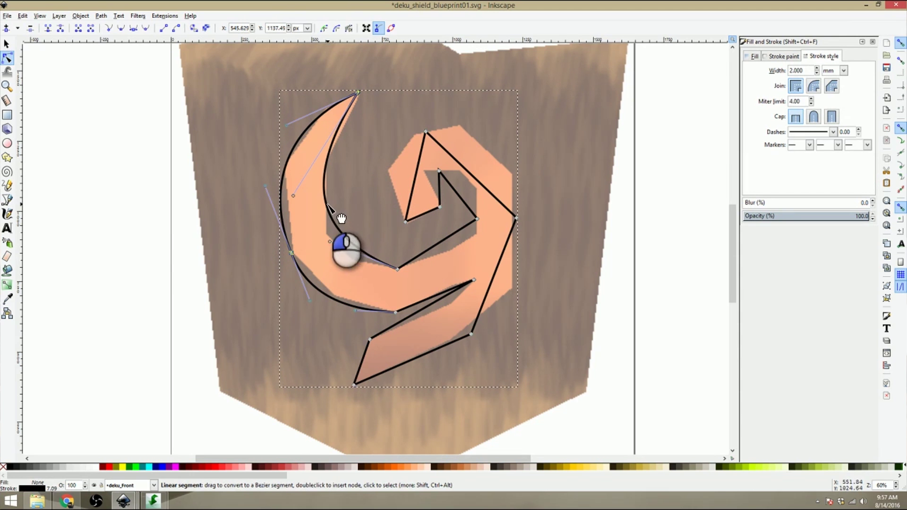
click(397, 270)
drag(413, 182, 411, 189)
drag(475, 177, 495, 182)
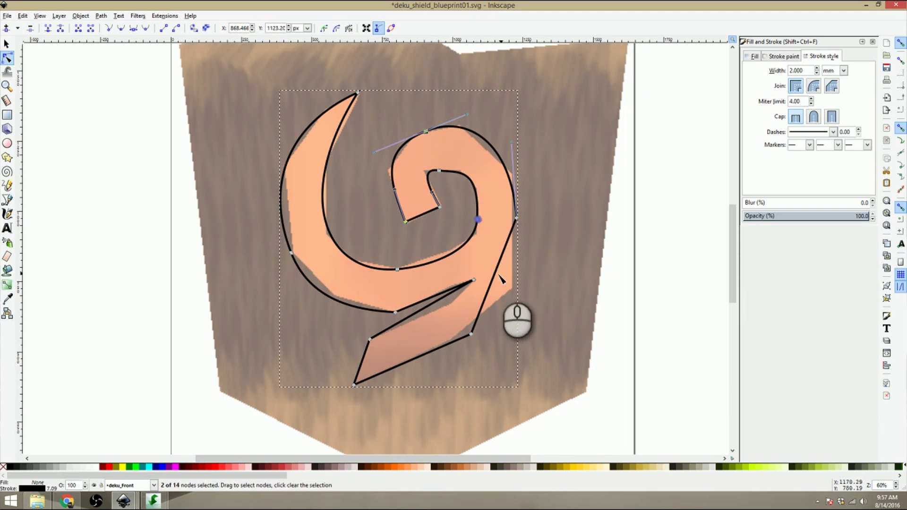
drag(502, 280, 518, 284)
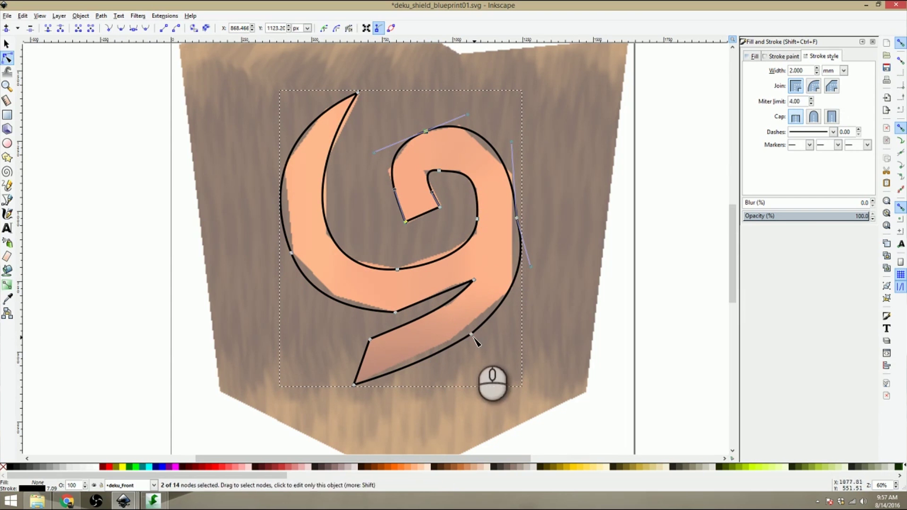
key(Escape)
key(Escape)
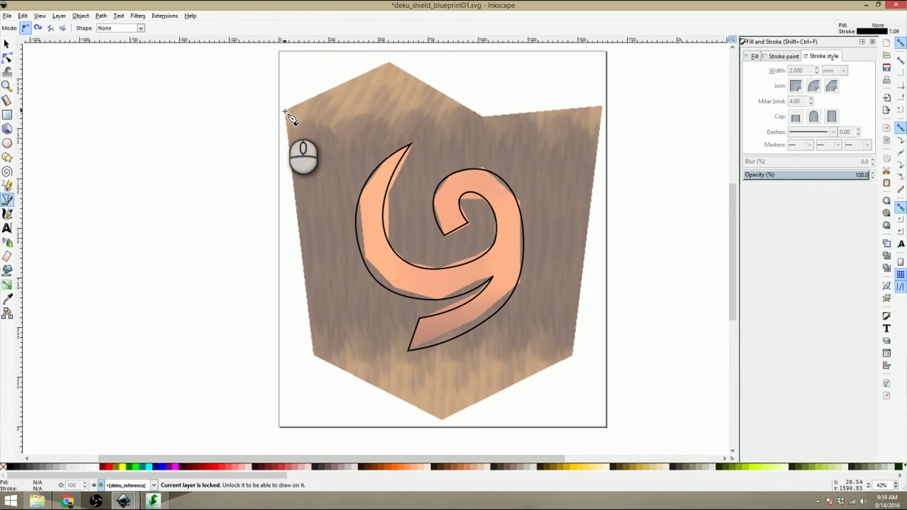
Step: Trace the shield's outer shape with a curved top, then hide the reference picture
drag(389, 61, 415, 61)
key(n)
scroll(142, 61, up, 2)
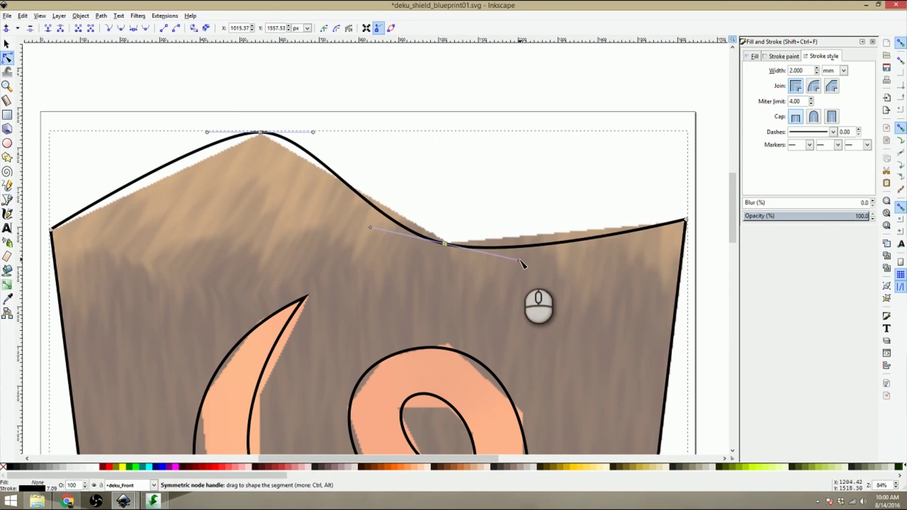
scroll(522, 259, down, 1)
scroll(510, 233, down, 3)
scroll(458, 279, down, 3)
scroll(456, 260, down, 2)
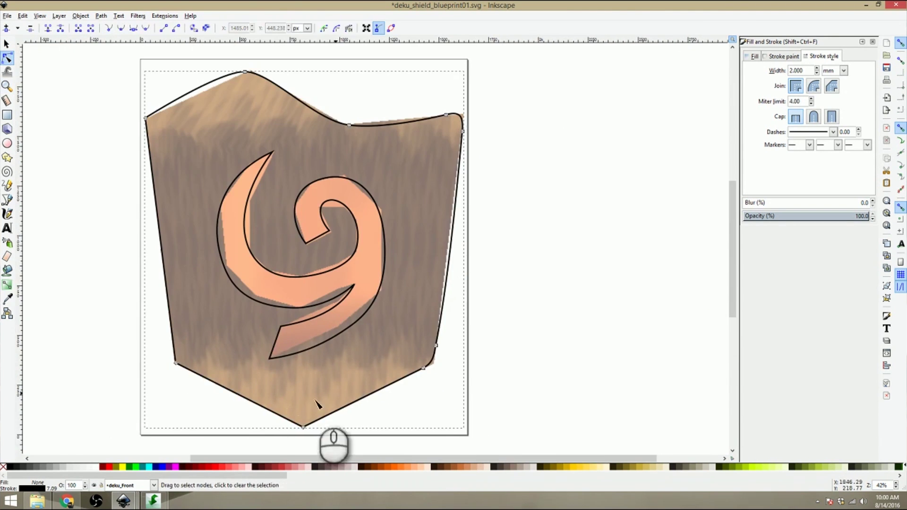
scroll(331, 331, up, 4)
drag(314, 337, 399, 295)
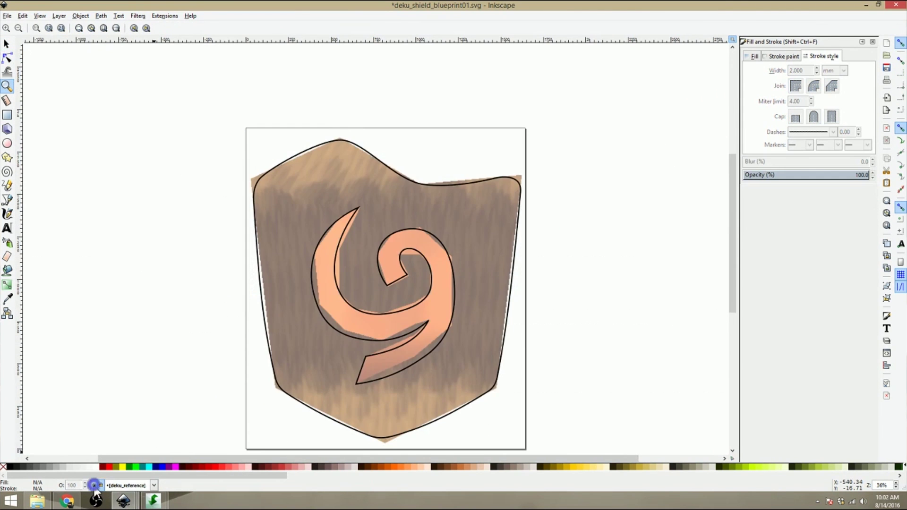
click(93, 486)
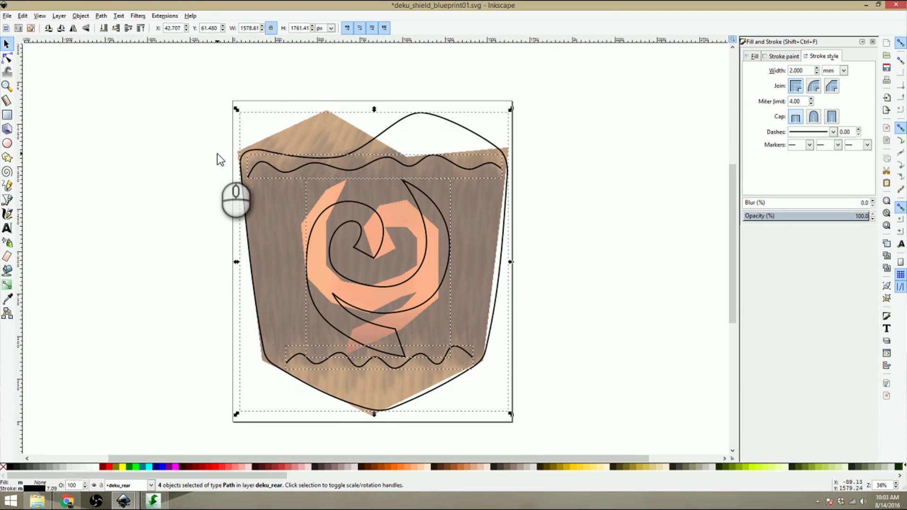
Step: Delete the spiral outline from the rear view
click(661, 310)
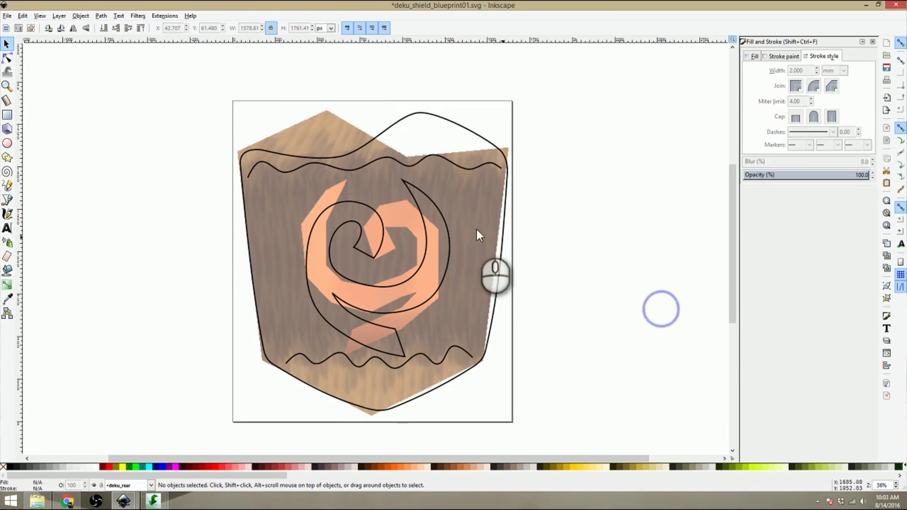
click(449, 234)
key(Delete)
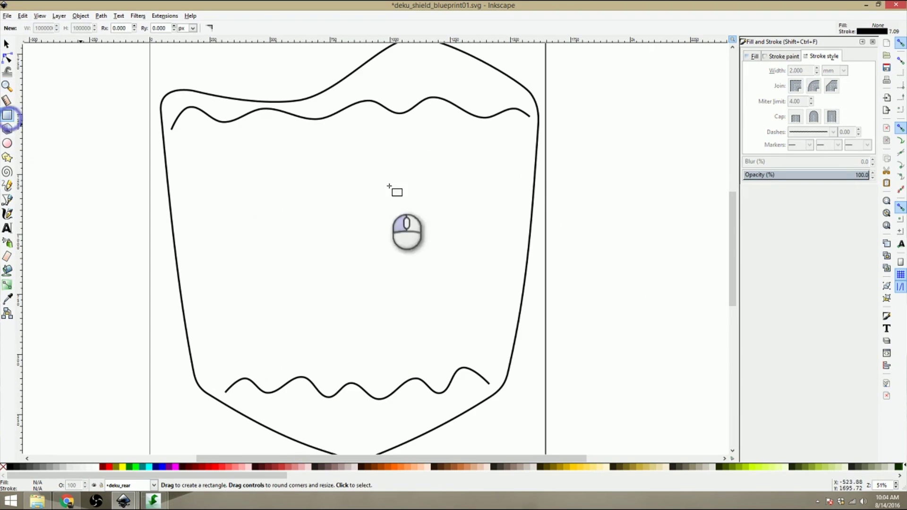
Step: Draw a 1-inch-wide rounded arm-strap slot and place a copy on the left side
drag(421, 330, 478, 163)
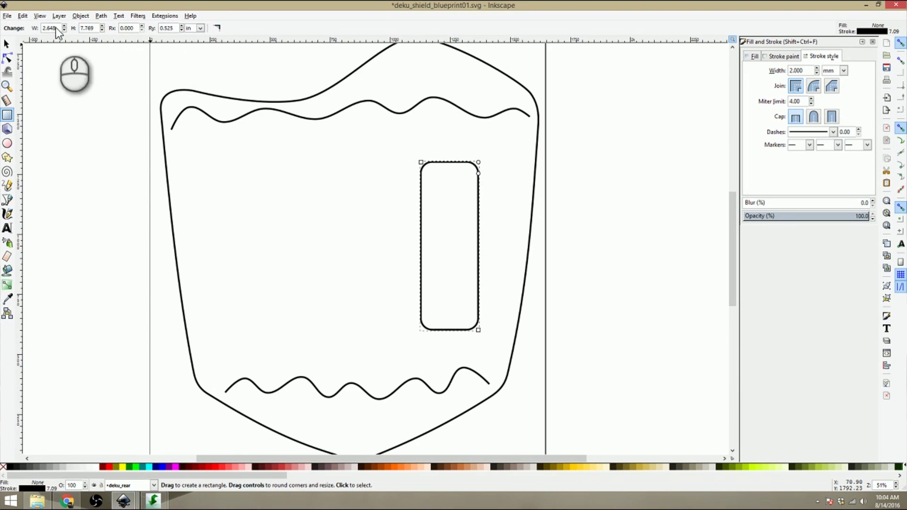
key(shift+Tab)
text(1)
key(Tab)
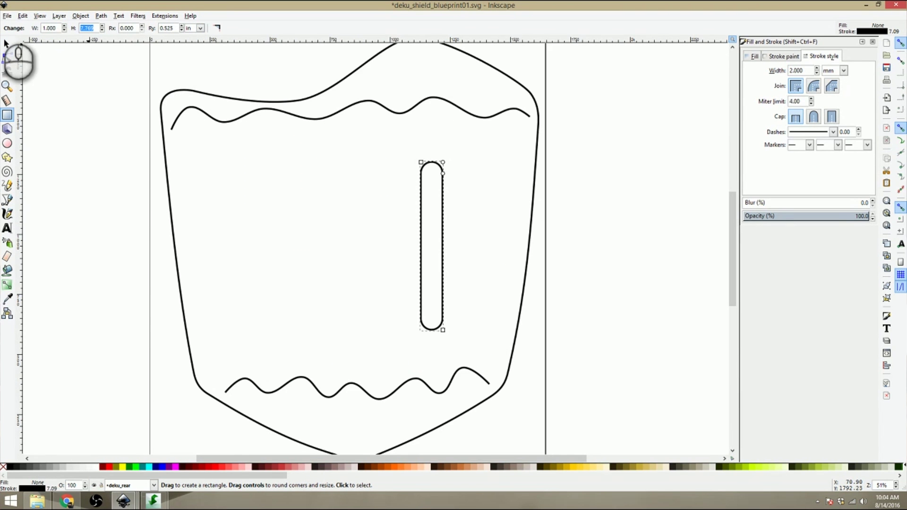
key(space)
drag(421, 203, 248, 227)
Step: Adjust the left slot's width and height values in the toolbar
click(50, 27)
text(2)
key(Tab)
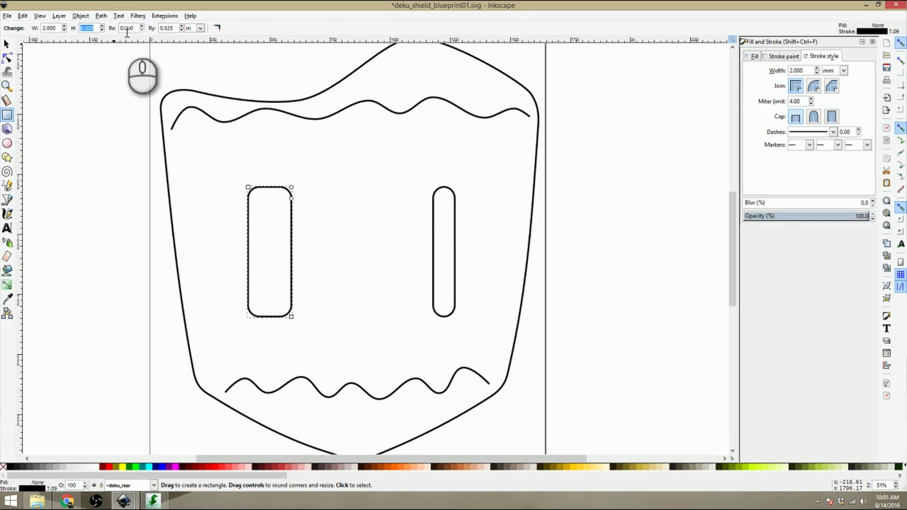
text(8)
key(Return)
key(s)
key(ctrl+a)
Step: Select both slots and measure the spacing between them
key(shift+ctrl+a)
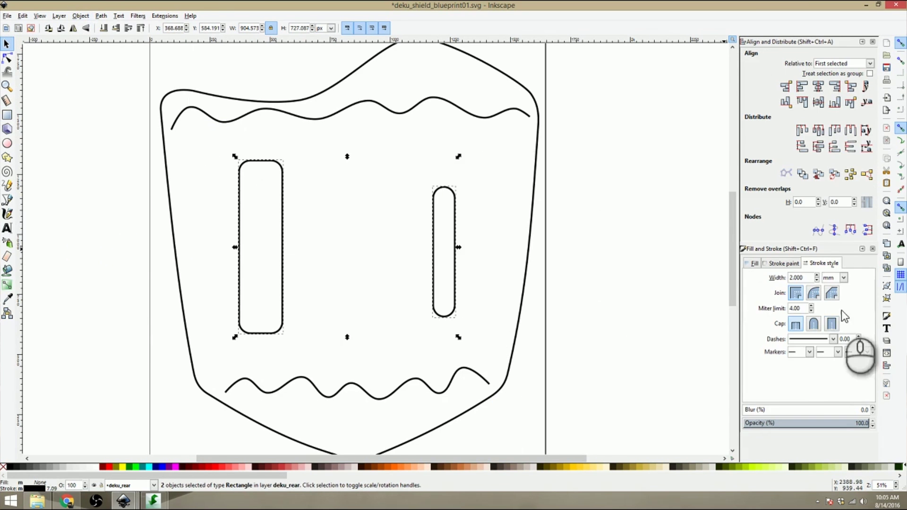
drag(207, 141, 457, 353)
key(m)
drag(258, 244, 451, 242)
click(7, 43)
click(336, 202)
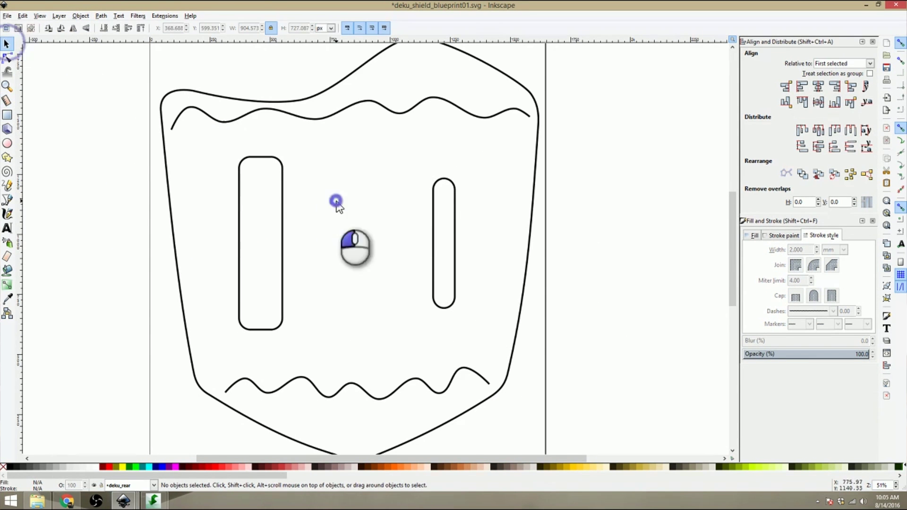
Step: Add small circular holes at both ends of each slot, centred with Align
click(7, 143)
drag(254, 171, 267, 184)
drag(254, 303, 268, 316)
click(819, 86)
drag(439, 186, 452, 199)
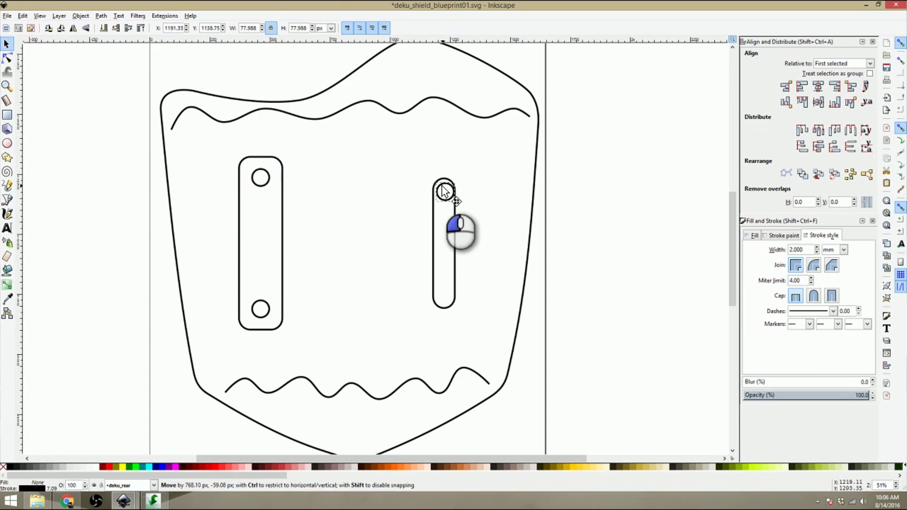
drag(439, 290, 453, 304)
click(819, 86)
click(496, 194)
Step: Zoom out to the whole shield and select every part of the rear view
key(z)
right_click(378, 200)
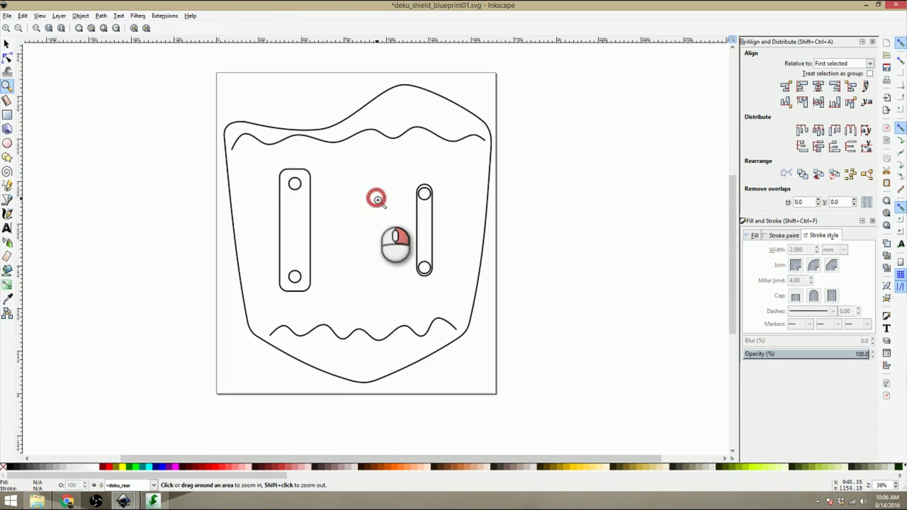
right_click(365, 195)
key(s)
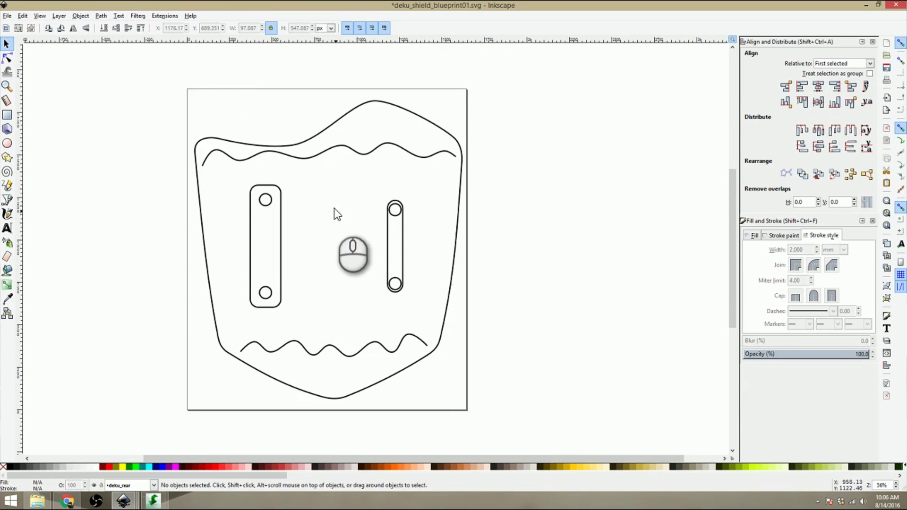
click(334, 208)
drag(146, 89, 489, 393)
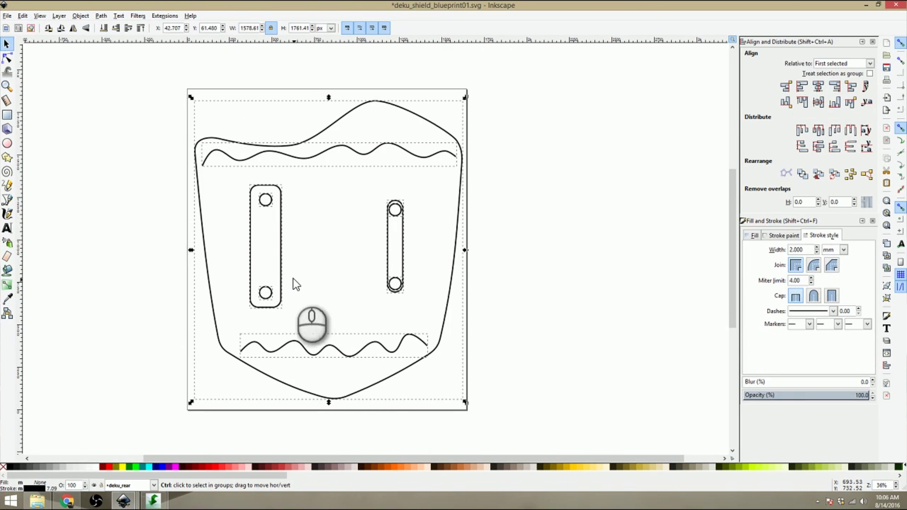